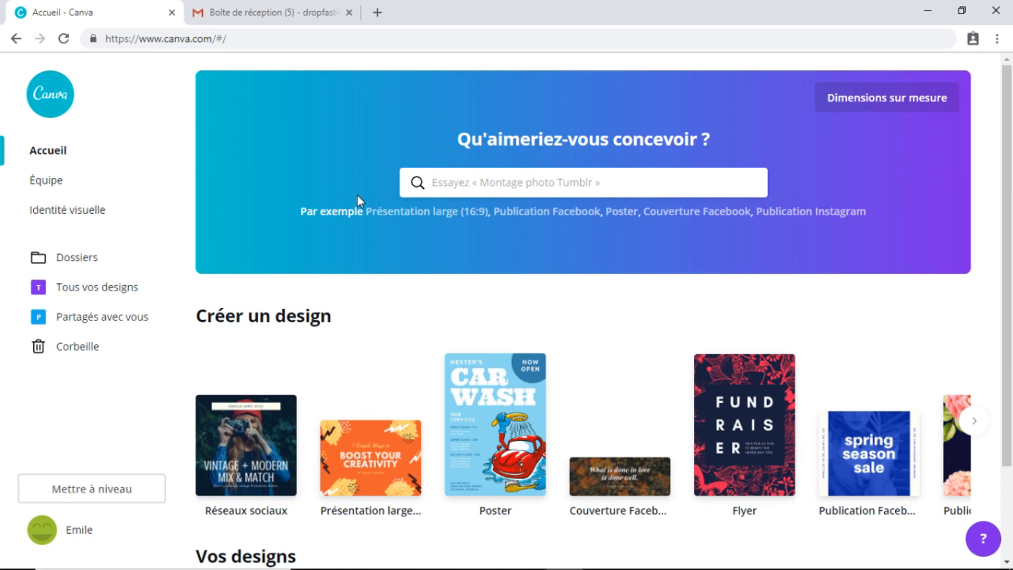
Create a new blank Logo design from the available design types and dismiss the first-design help guide
drag(1011, 130, 1010, 172)
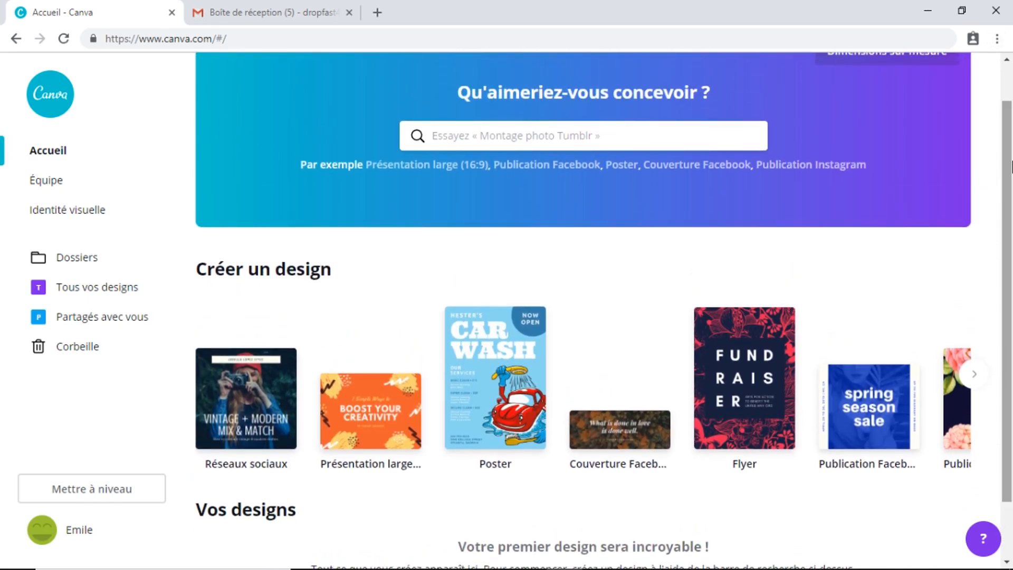
scroll(293, 338, down, 1)
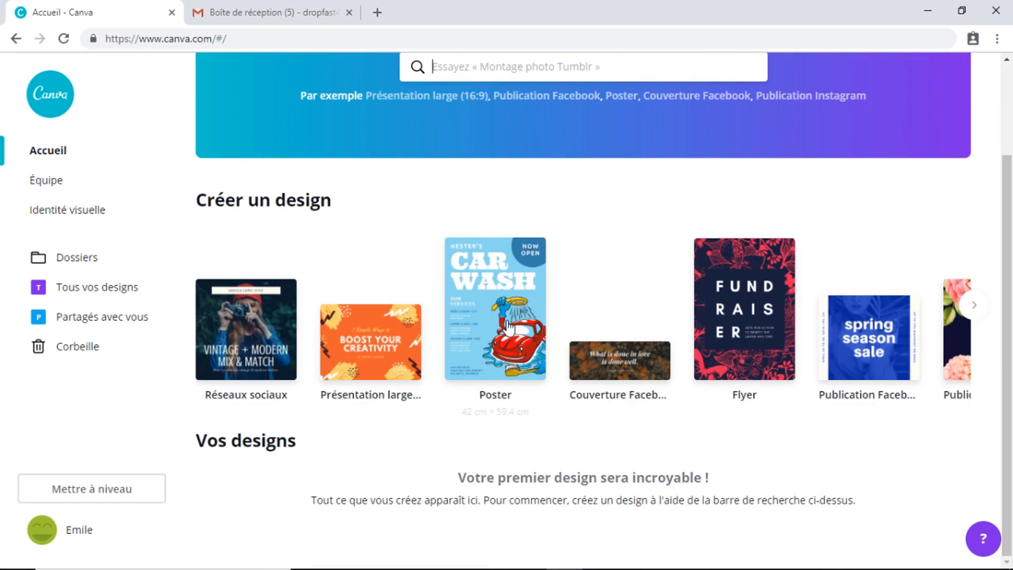
click(974, 305)
click(973, 309)
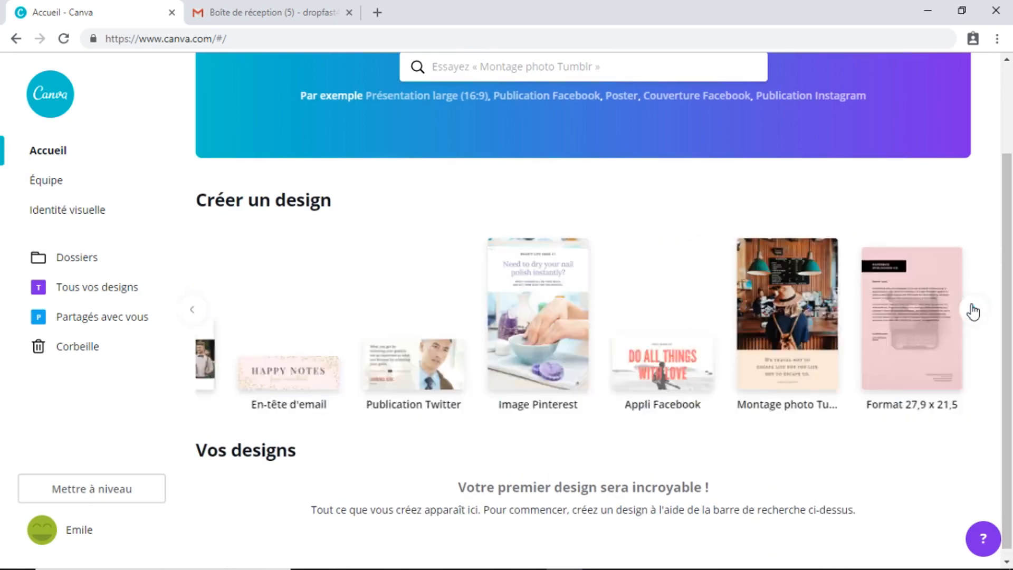
click(974, 309)
click(974, 309)
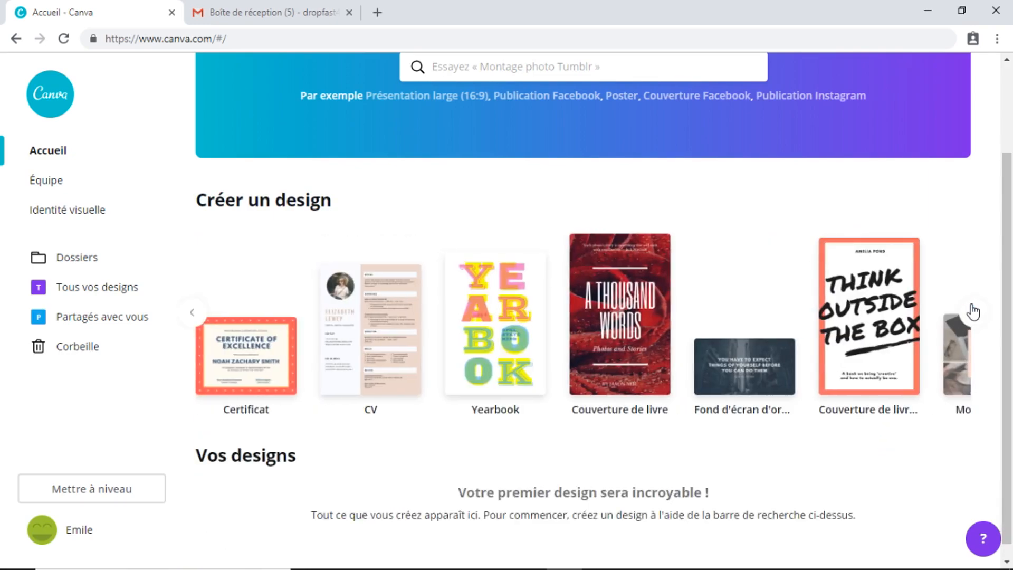
click(973, 311)
click(736, 360)
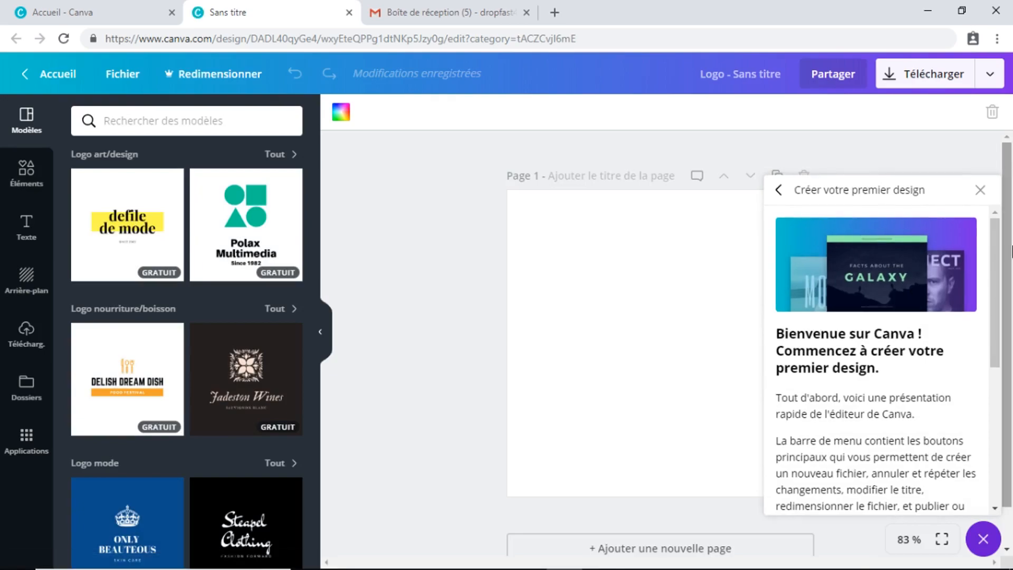
click(979, 189)
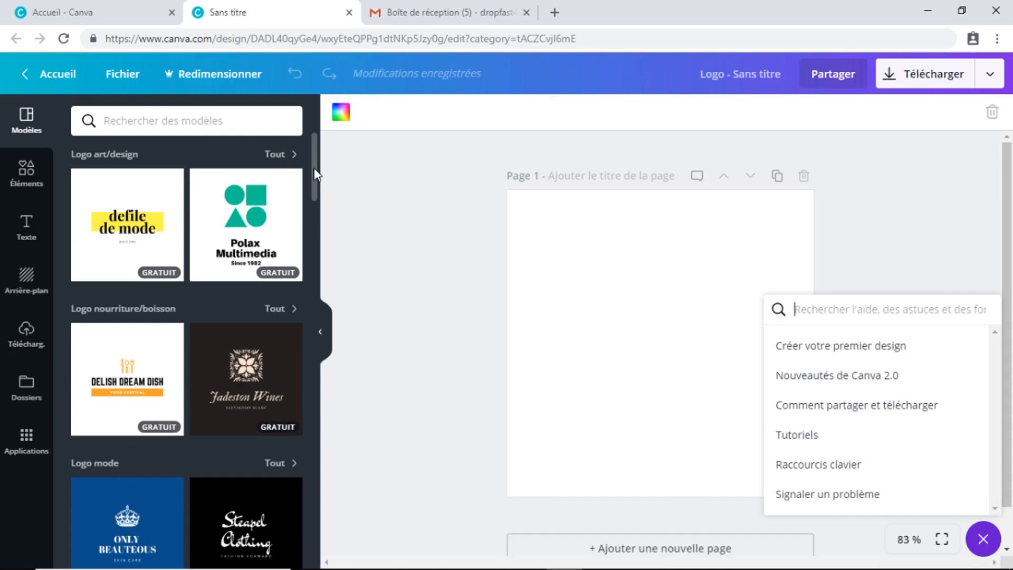
Apply the green and gold "Rupino Royals" crown template from the "Logo basket-ball" category to the blank page
mouse_move(312, 167)
mouse_down()
mouse_move(312, 182)
mouse_move(307, 156)
mouse_up()
scroll(307, 157, down, 7)
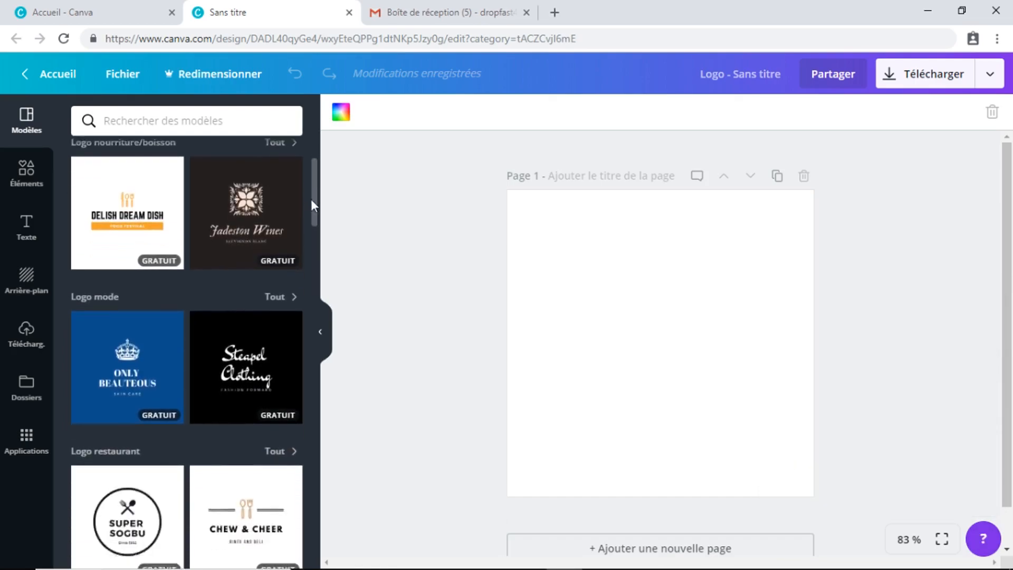
drag(318, 216, 317, 431)
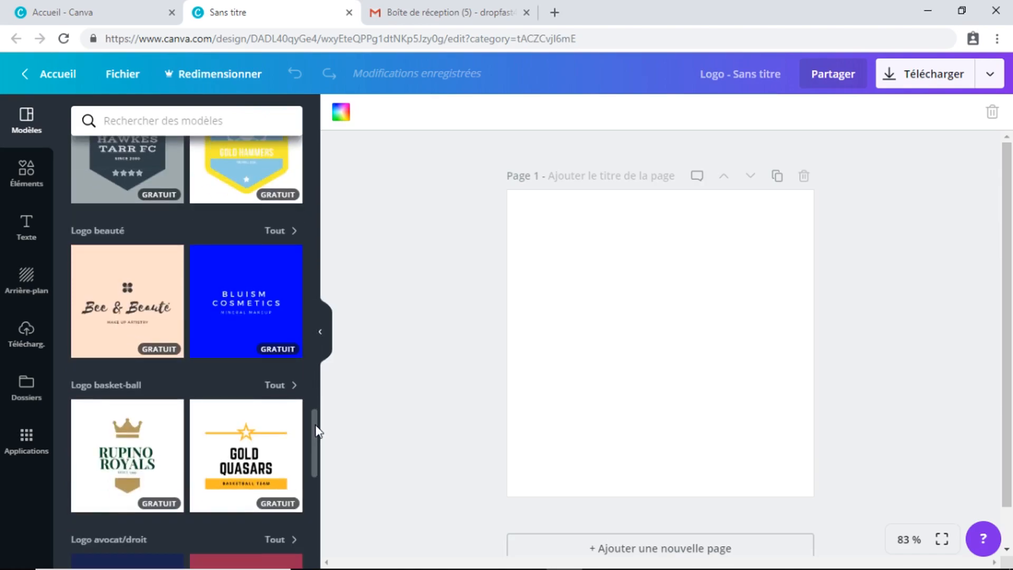
scroll(315, 419, down, 1)
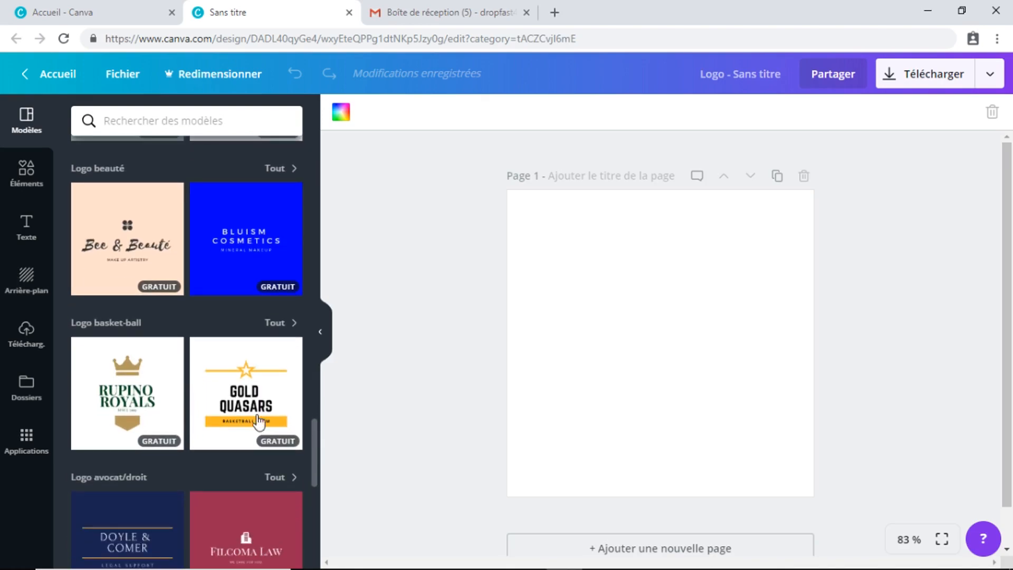
click(133, 399)
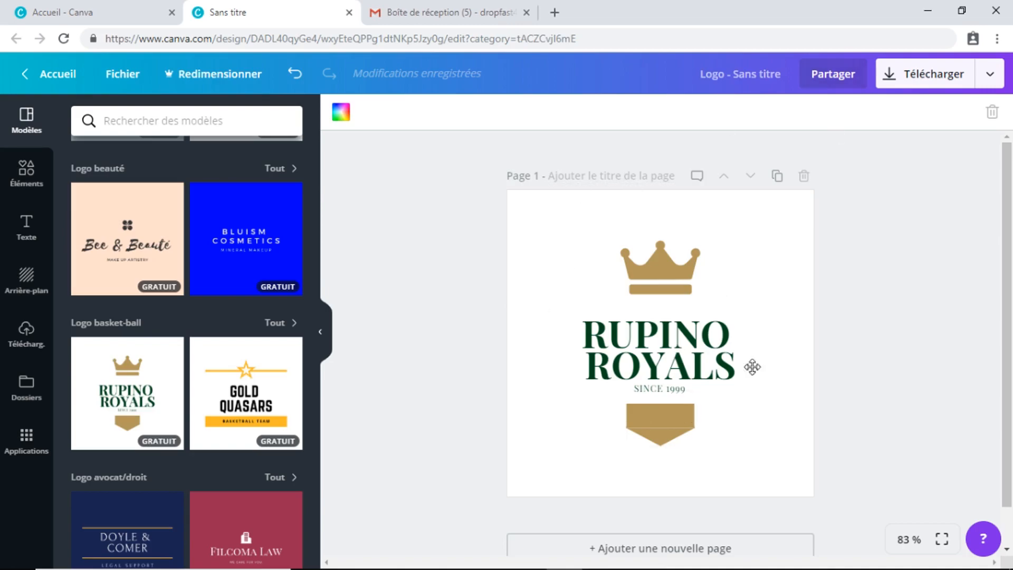
Replace the logo's main name text with "ROYAL WATCHES", placing each word on its own line
click(693, 335)
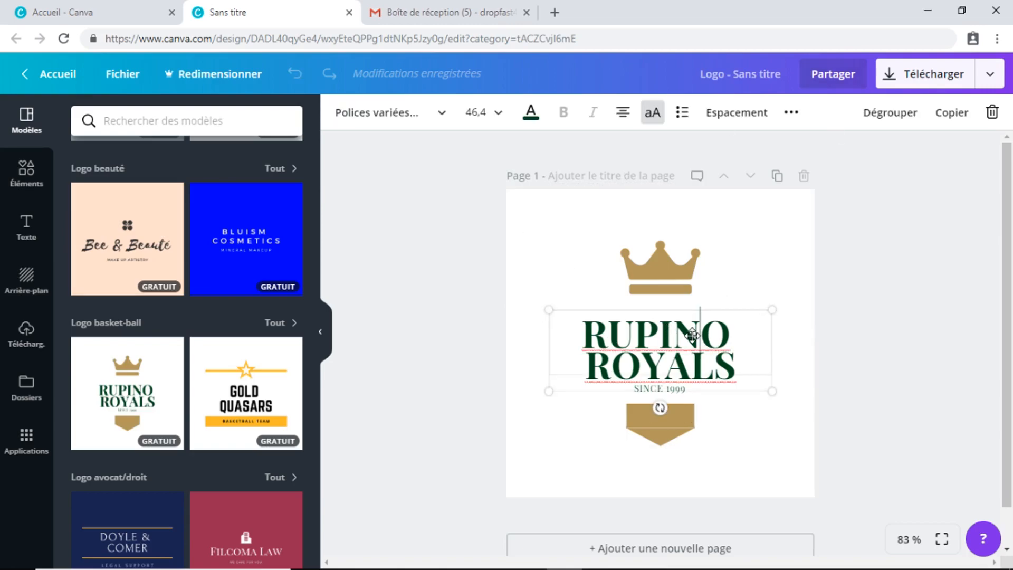
drag(739, 362, 542, 322)
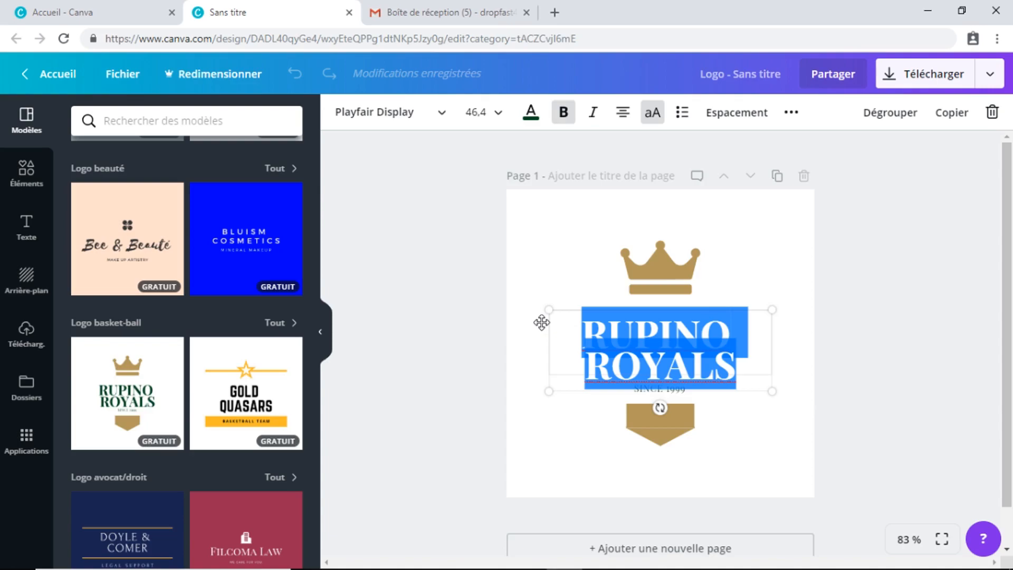
key(BackSpace)
text(W)
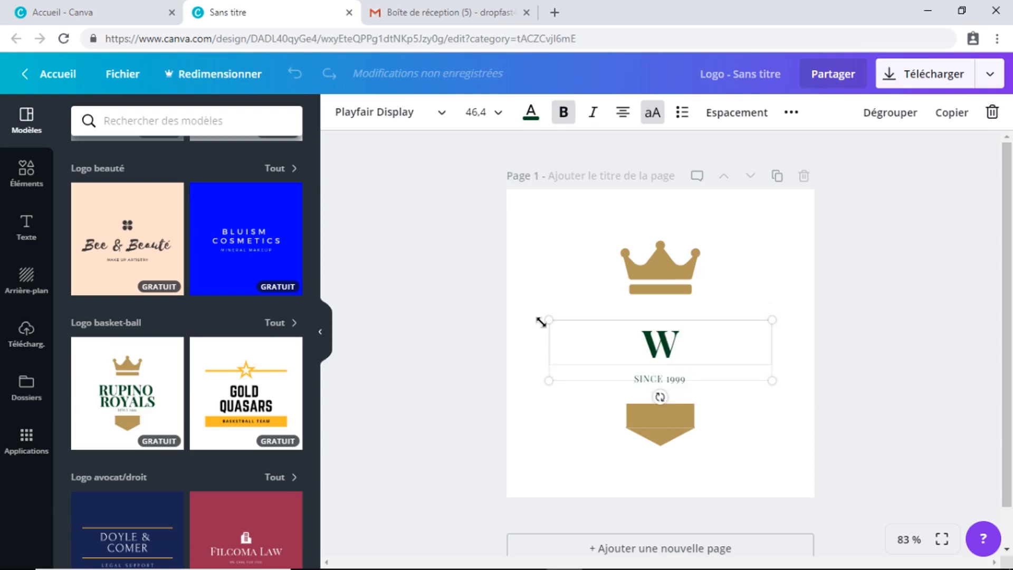
text(ATCHES)
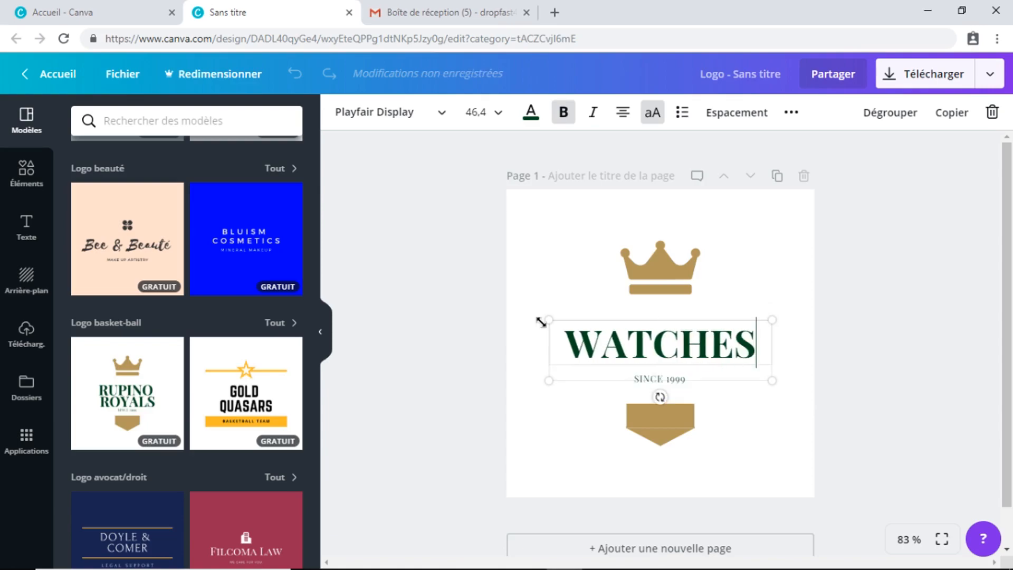
key(Return)
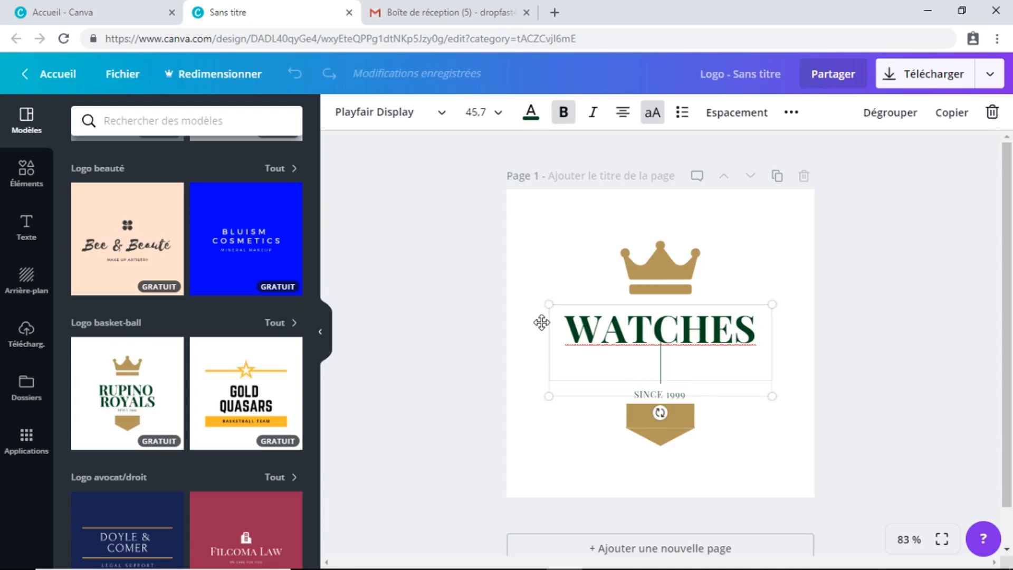
key(BackSpace)
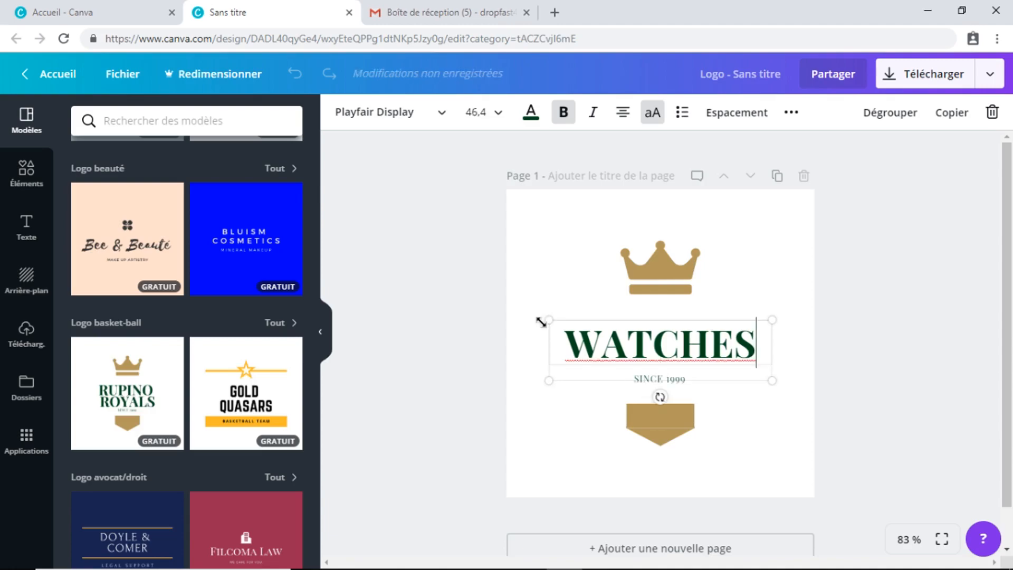
click(569, 331)
text(ROYAL)
key(Return)
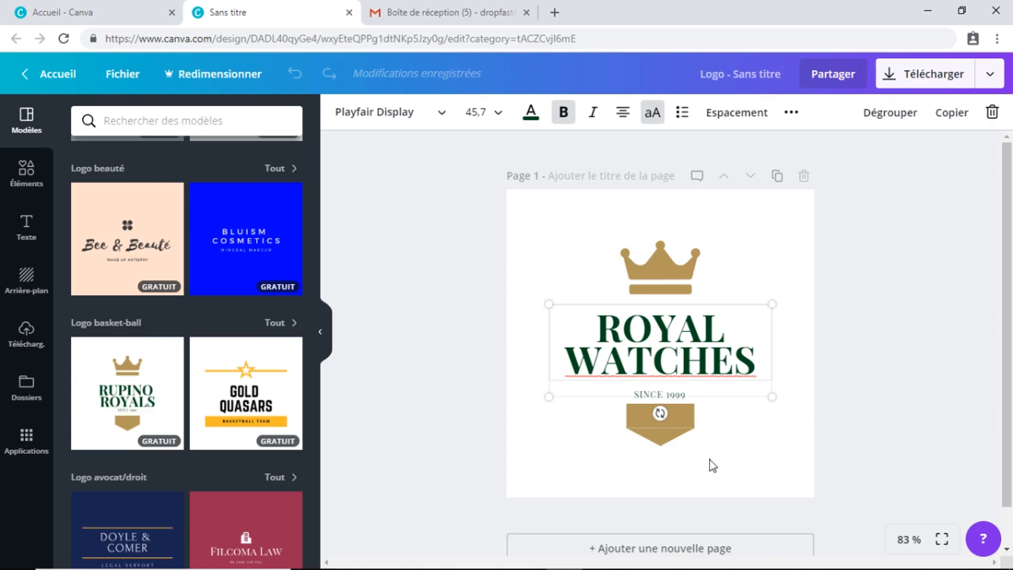
click(956, 428)
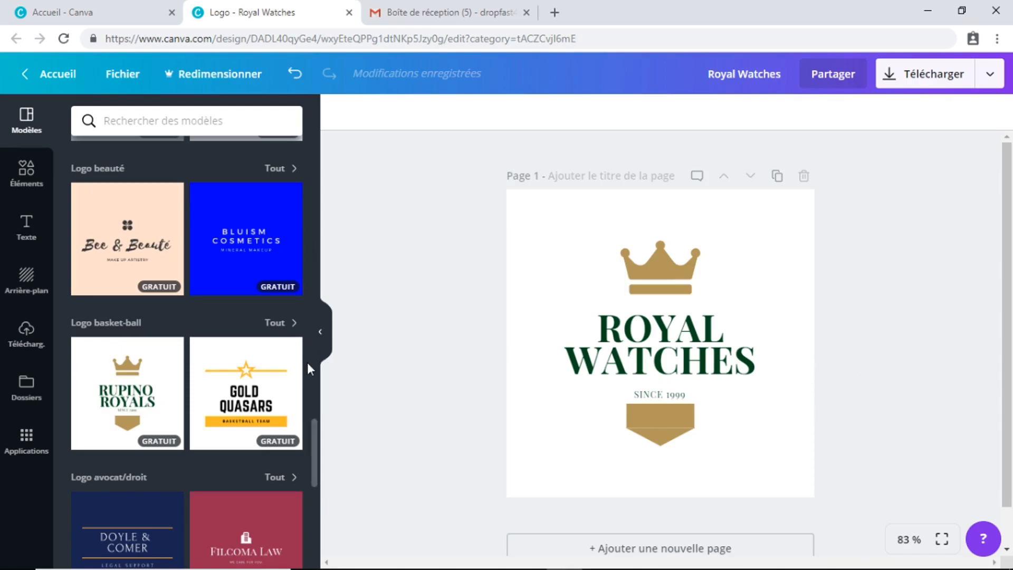
Look through the other logo templates, from the beauty category down to the "Tous les résultats" section
mouse_move(313, 451)
mouse_down()
mouse_move(315, 422)
mouse_move(323, 443)
mouse_up()
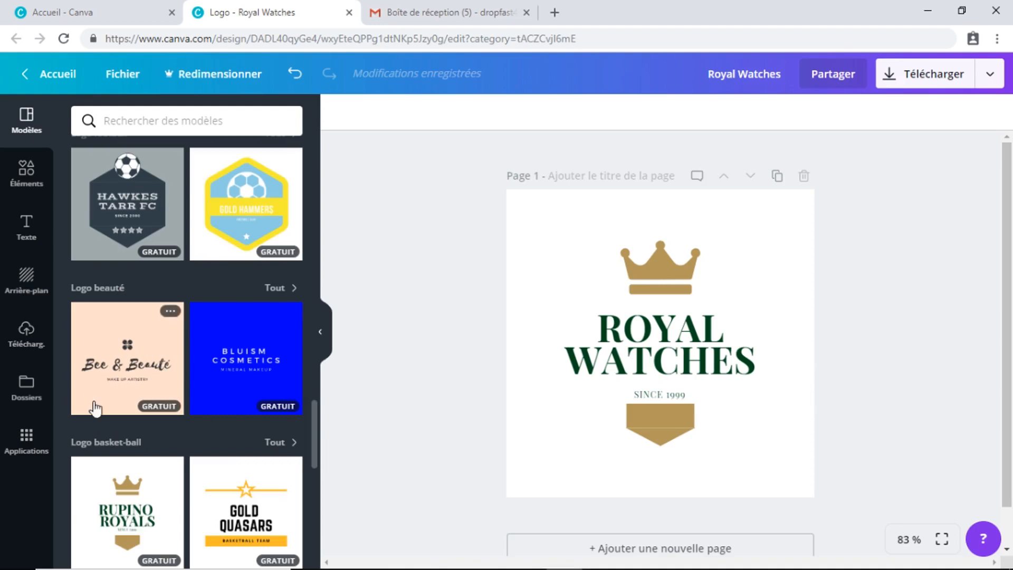
drag(315, 426, 321, 456)
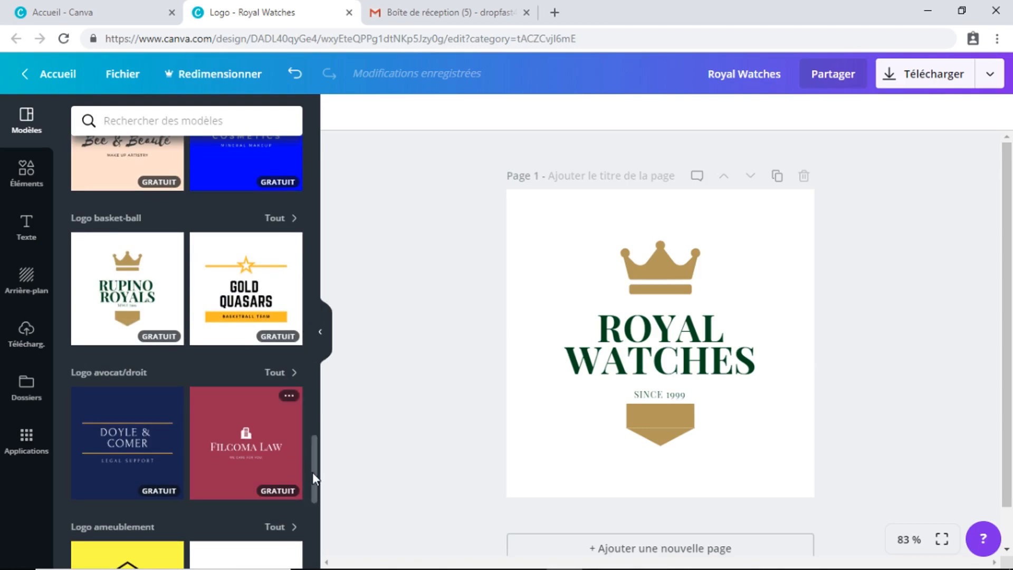
scroll(315, 473, down, 1)
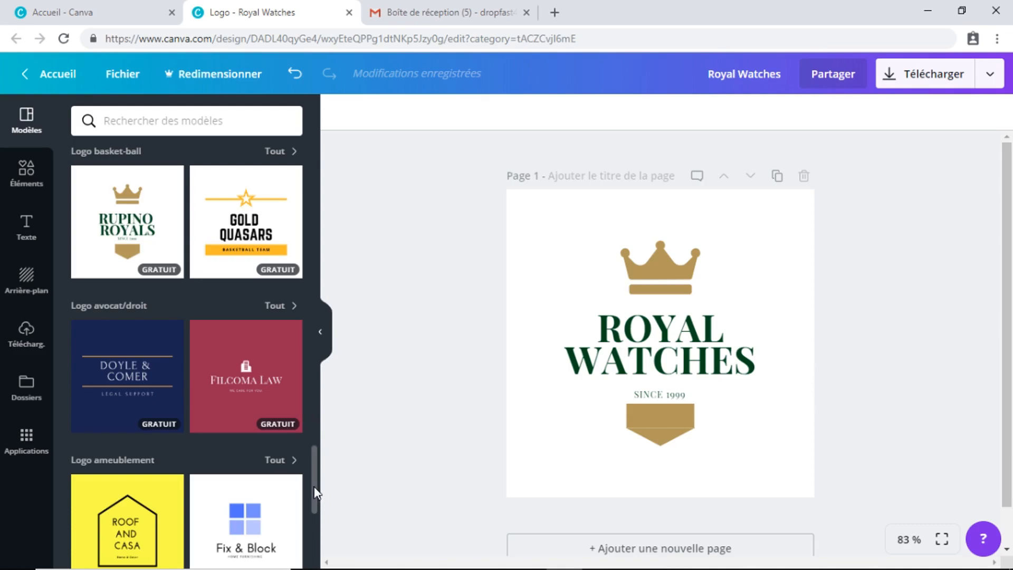
scroll(316, 523, down, 2)
scroll(318, 528, down, 4)
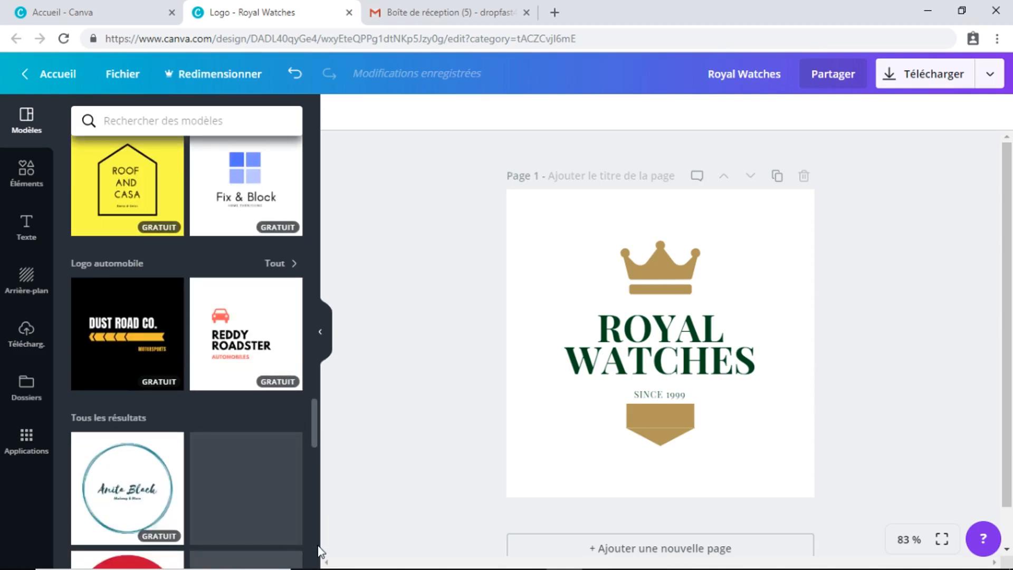
scroll(319, 551, down, 3)
scroll(316, 554, down, 1)
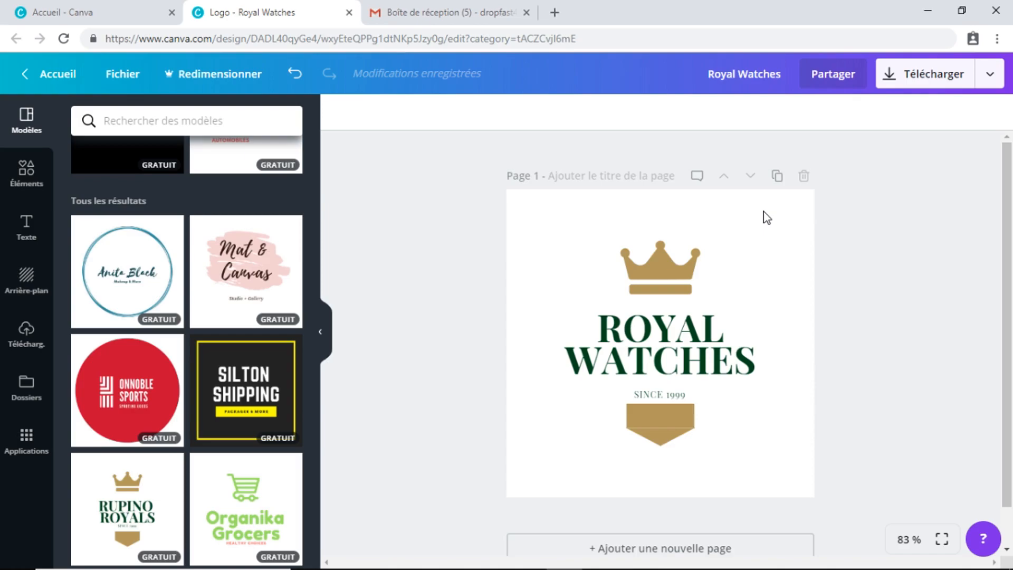
scroll(559, 459, down, 1)
scroll(544, 495, up, 1)
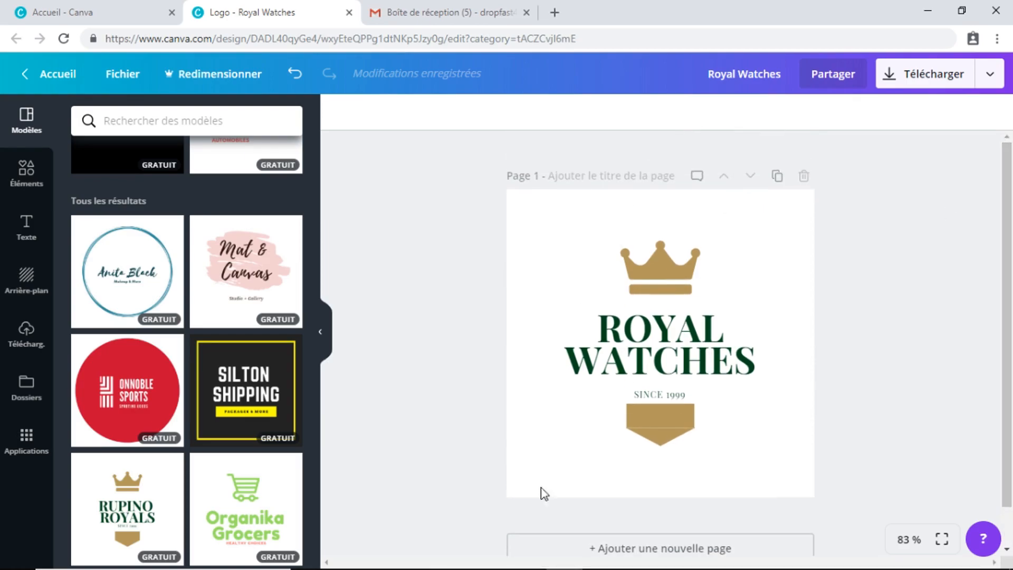
Download the Royal Watches logo as a PNG file, leaving the transparent background option off
click(923, 90)
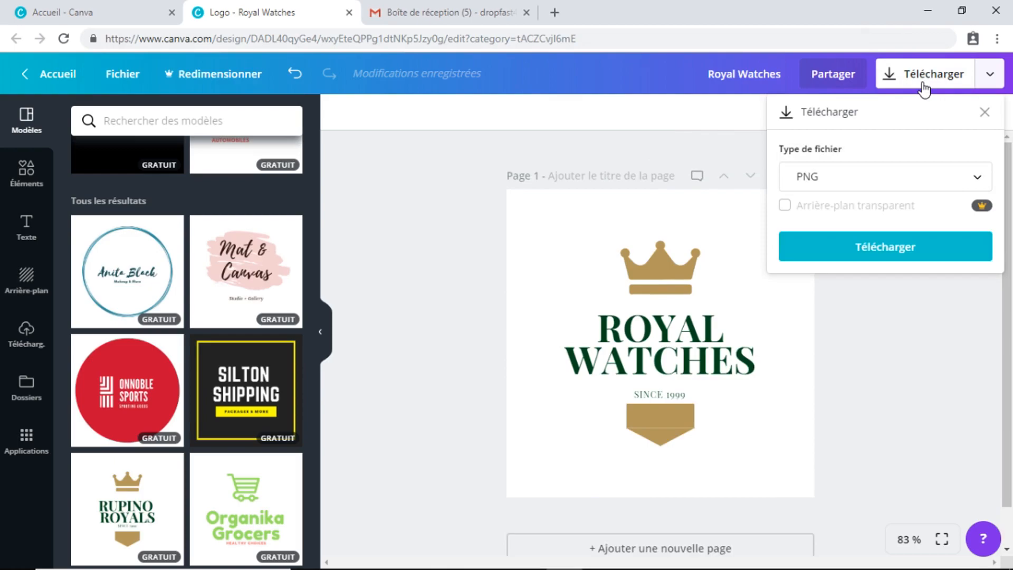
click(840, 182)
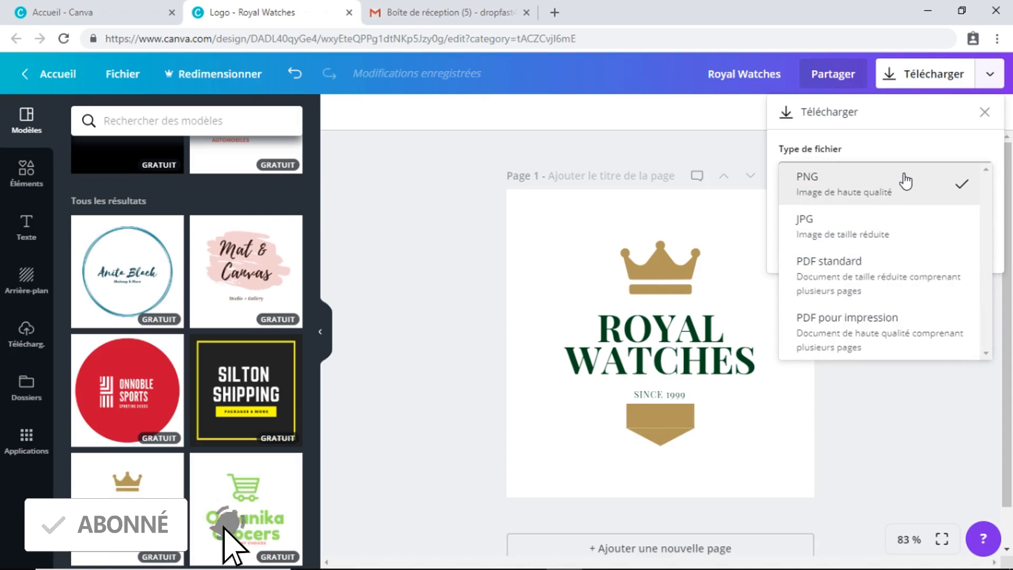
click(882, 204)
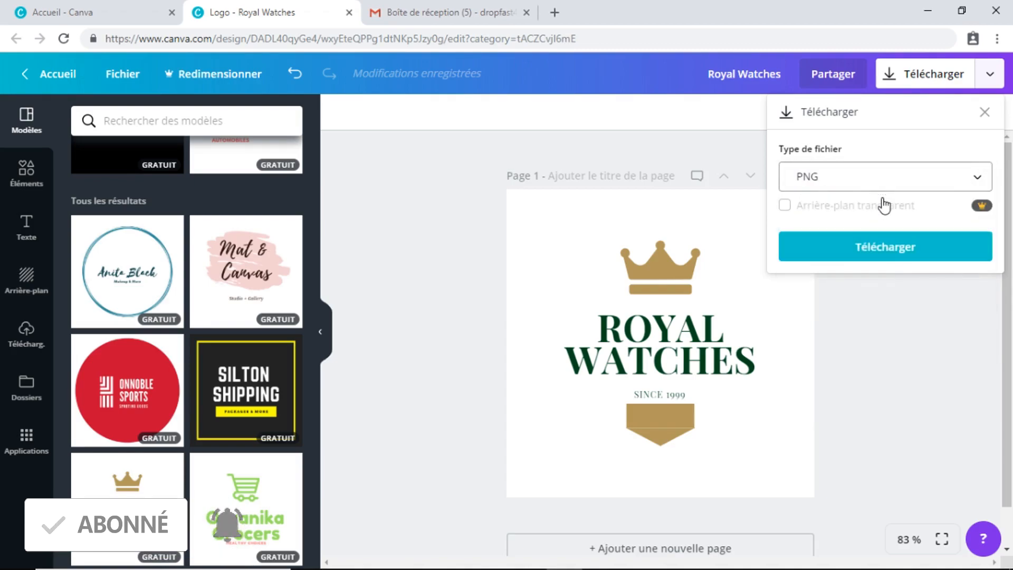
click(884, 259)
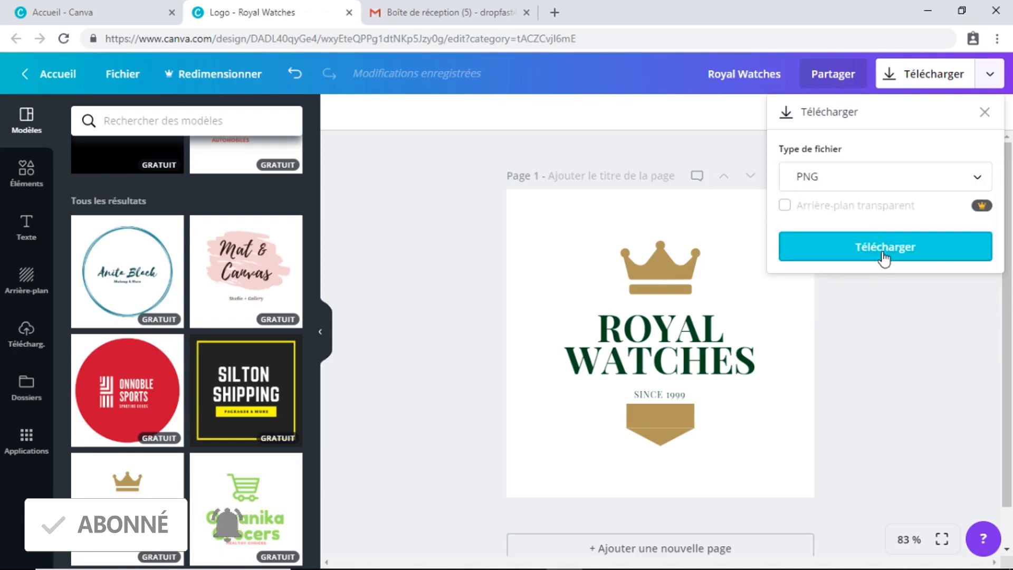